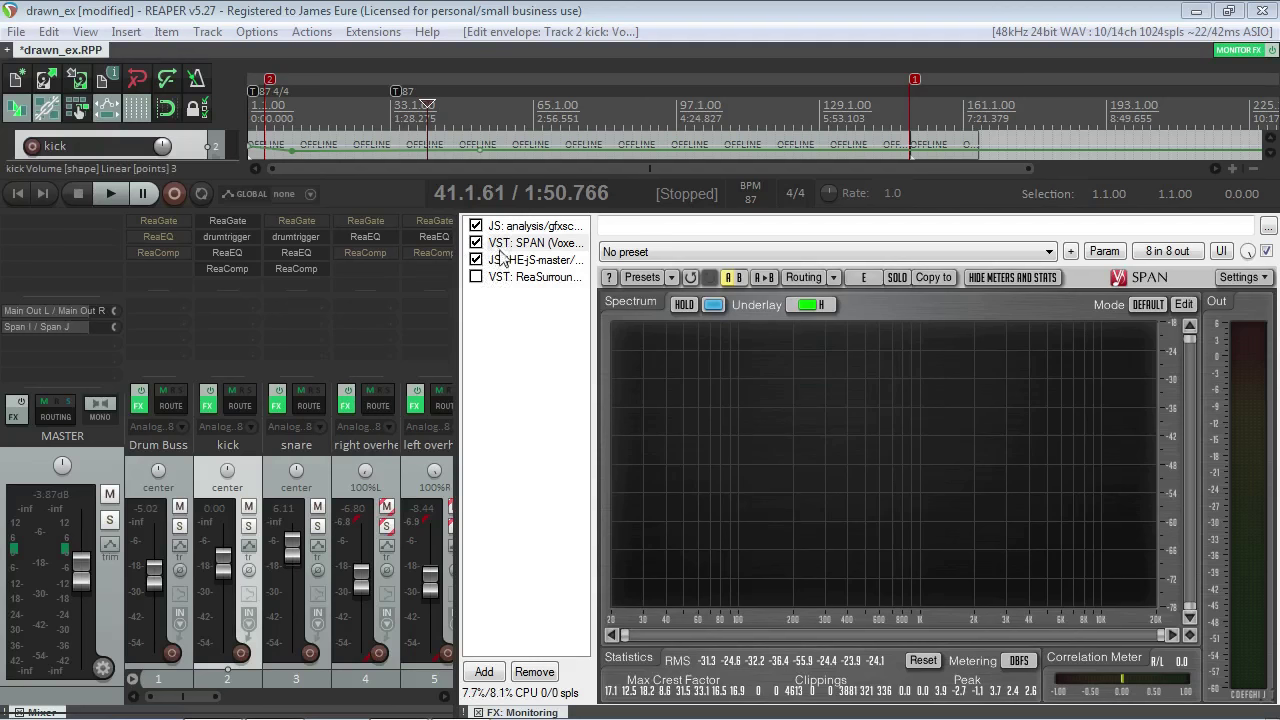
Open Preferences at Audio > Device and show the output channel Edit Names/Map list
{"action": "left_click", "coordinate": [257, 31]}
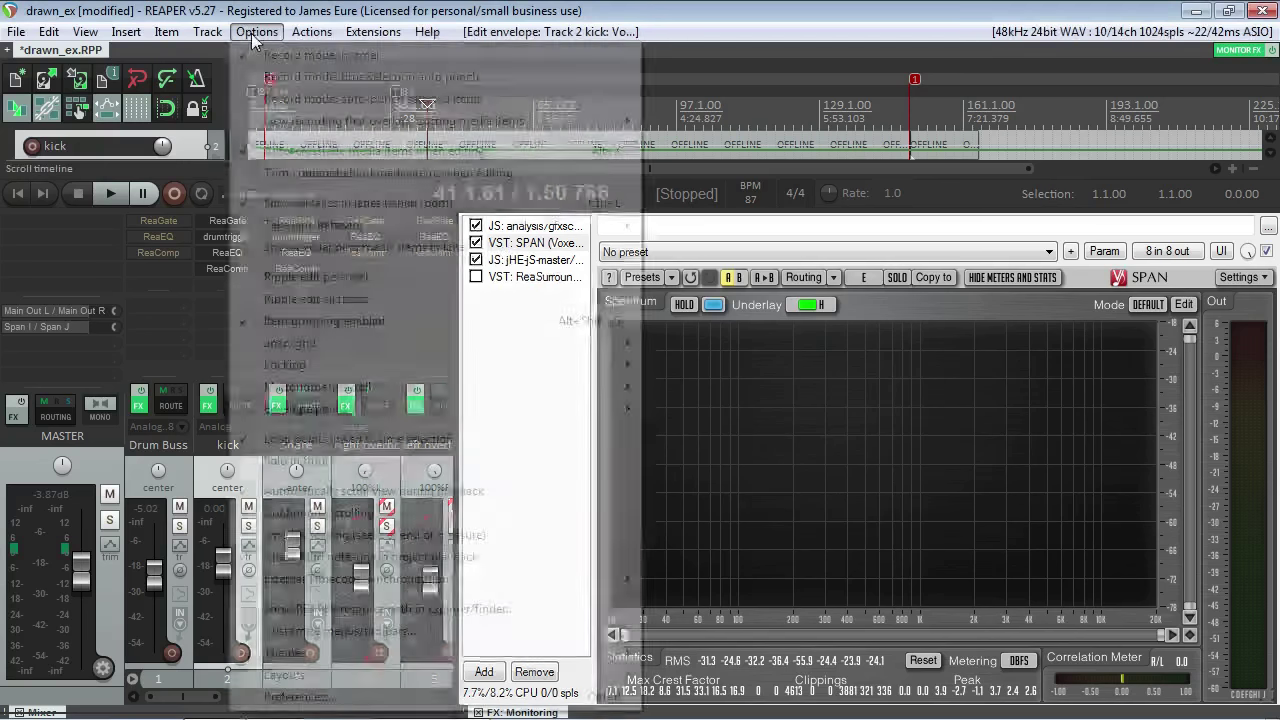
{"action": "left_click", "coordinate": [317, 700]}
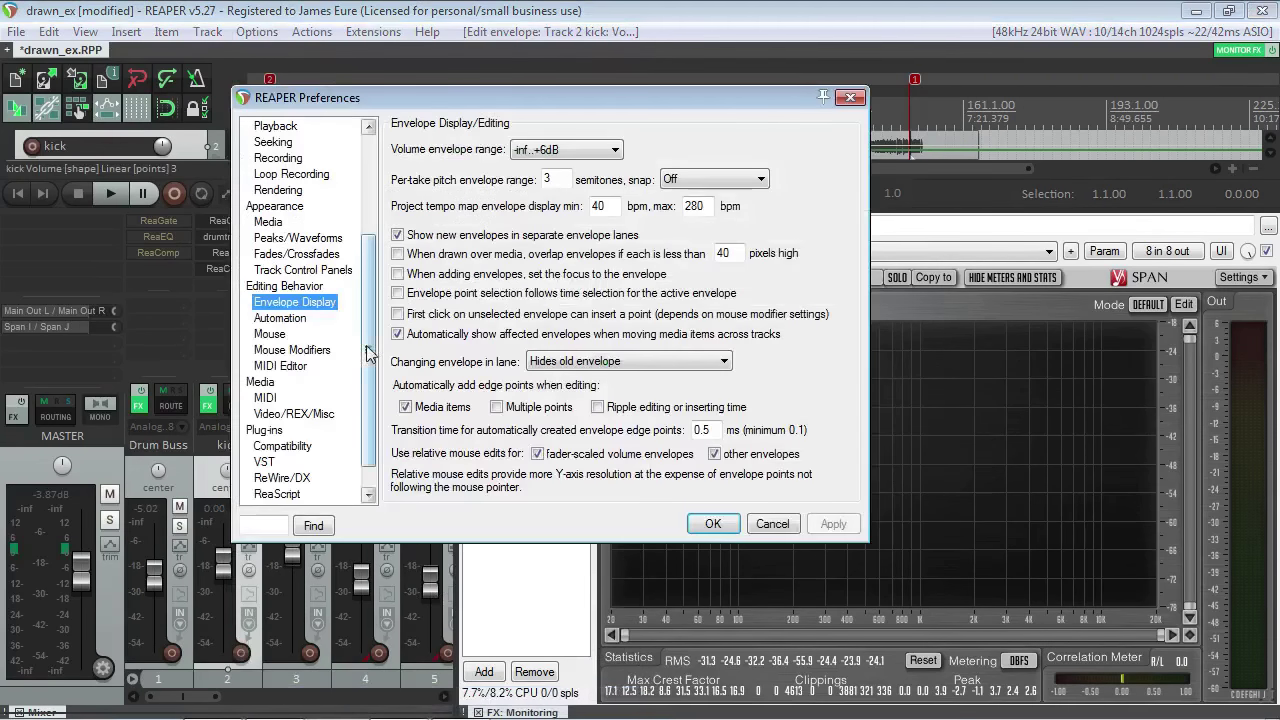
{"action": "scroll", "coordinate": [364, 341], "scroll_direction": "down", "scroll_amount": 1}
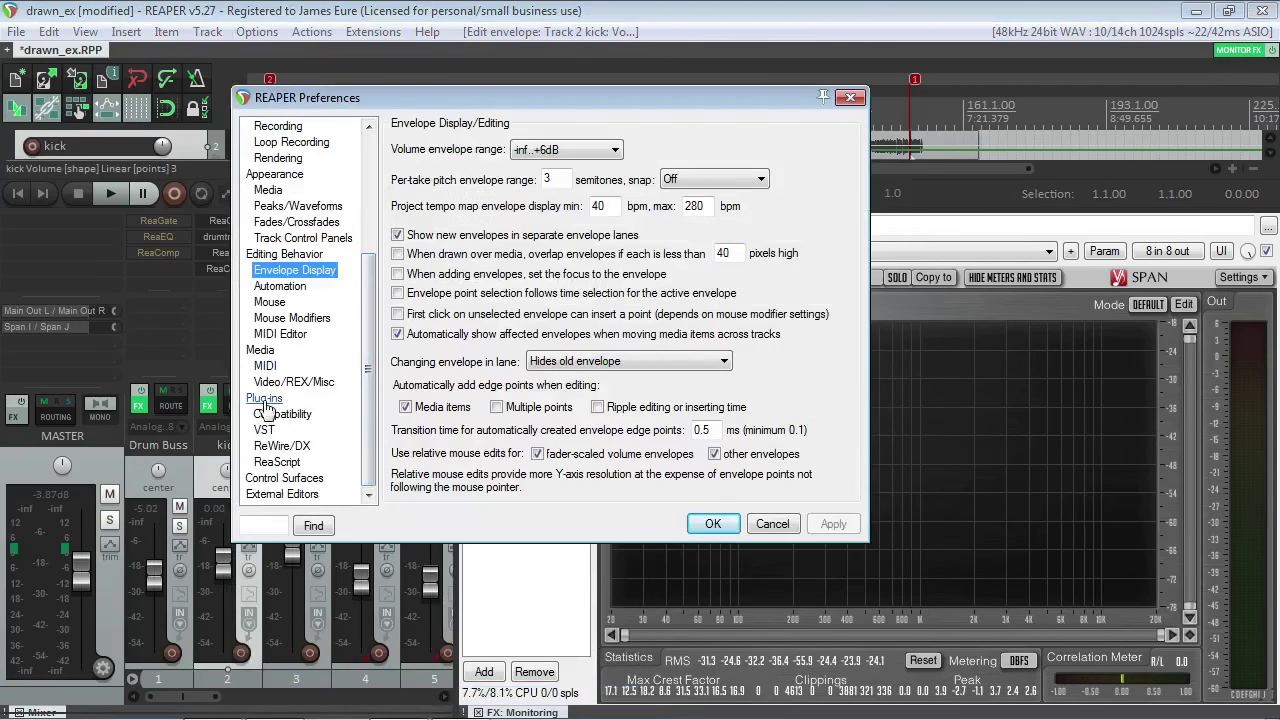
{"action": "scroll", "coordinate": [278, 259], "scroll_direction": "up", "scroll_amount": 4}
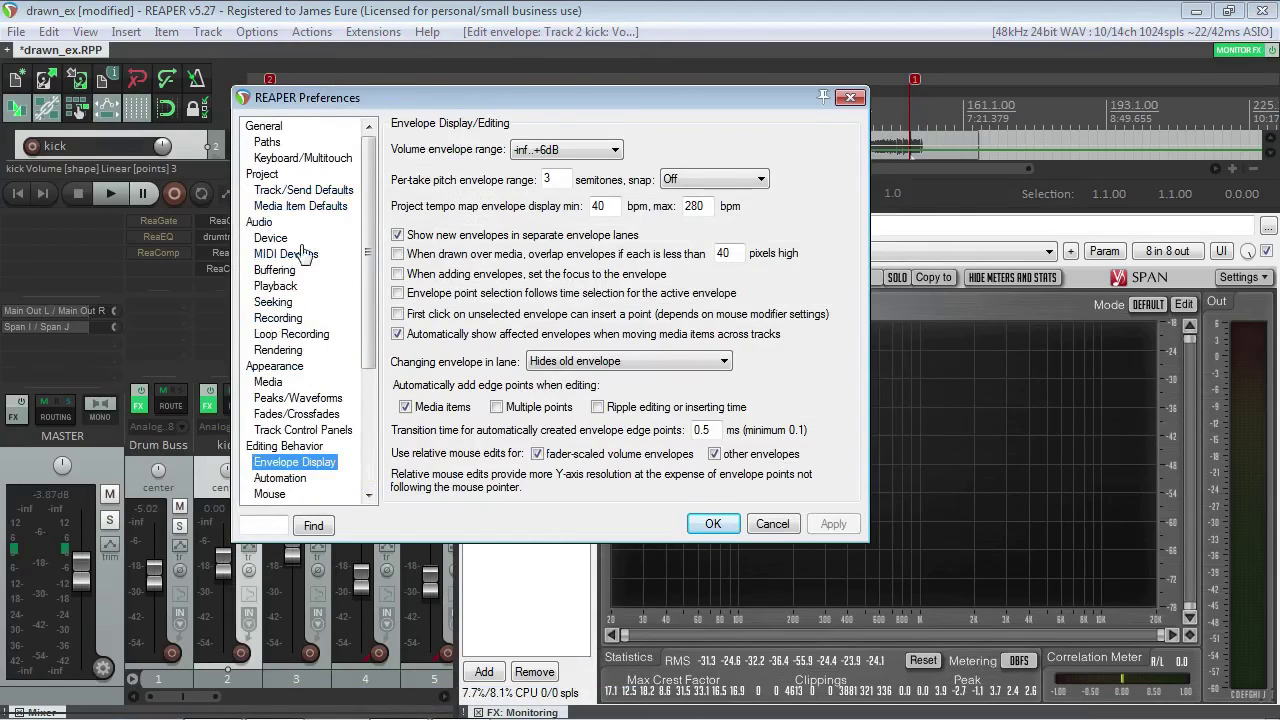
{"action": "left_click", "coordinate": [262, 221]}
{"action": "left_click", "coordinate": [702, 430]}
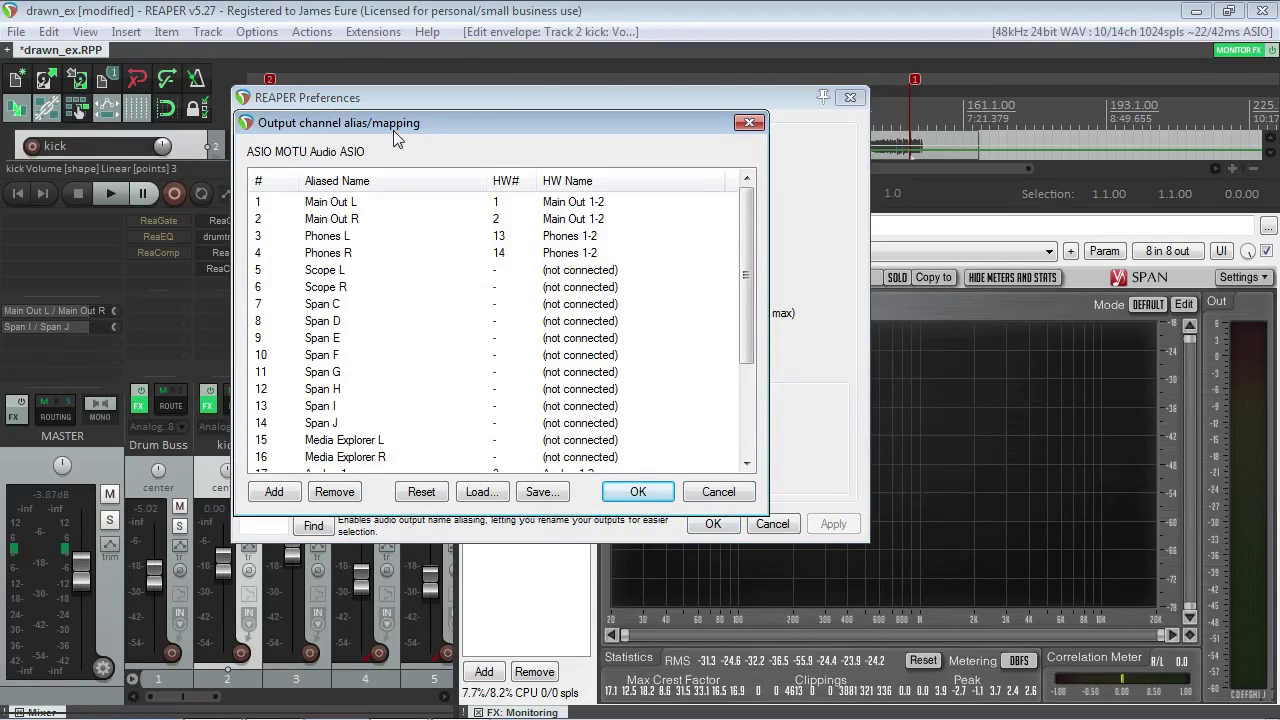
Move the output alias window, close it and Preferences, then select SPAN in the monitoring chain
{"action": "left_click_drag", "start_coordinate": [393, 130], "coordinate": [366, 82]}
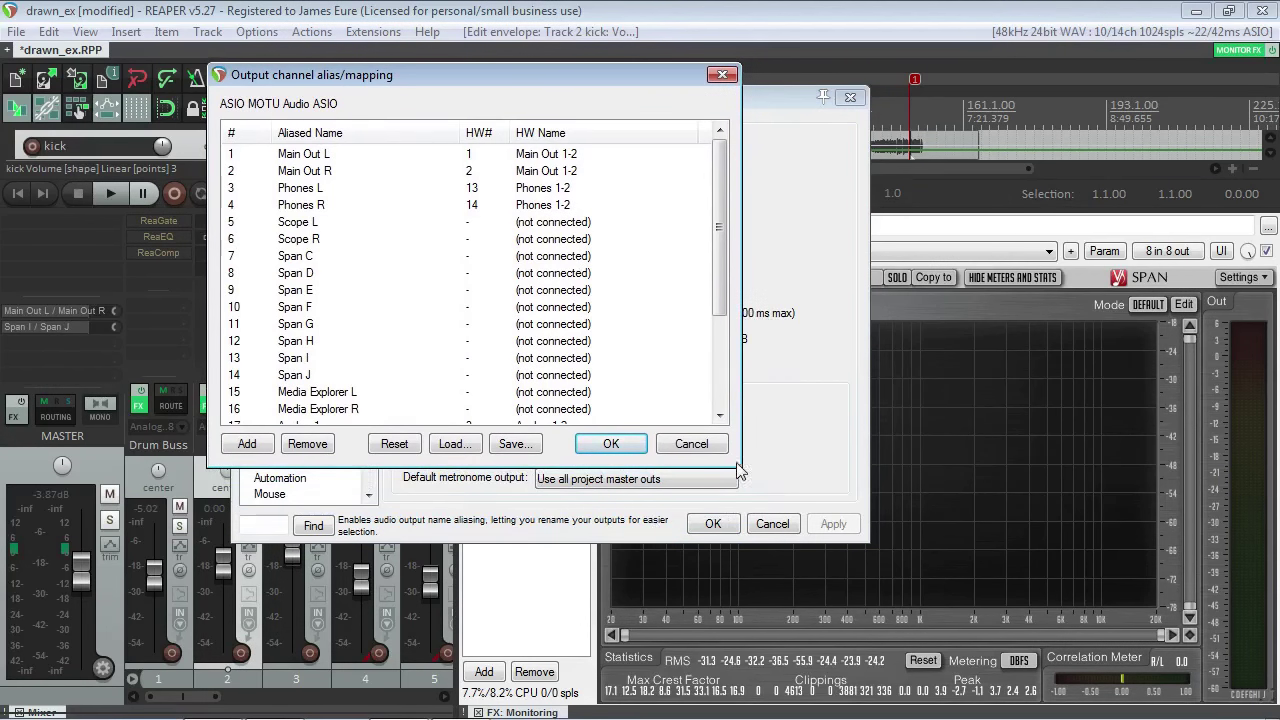
{"action": "left_click_drag", "start_coordinate": [710, 235], "coordinate": [668, 166]}
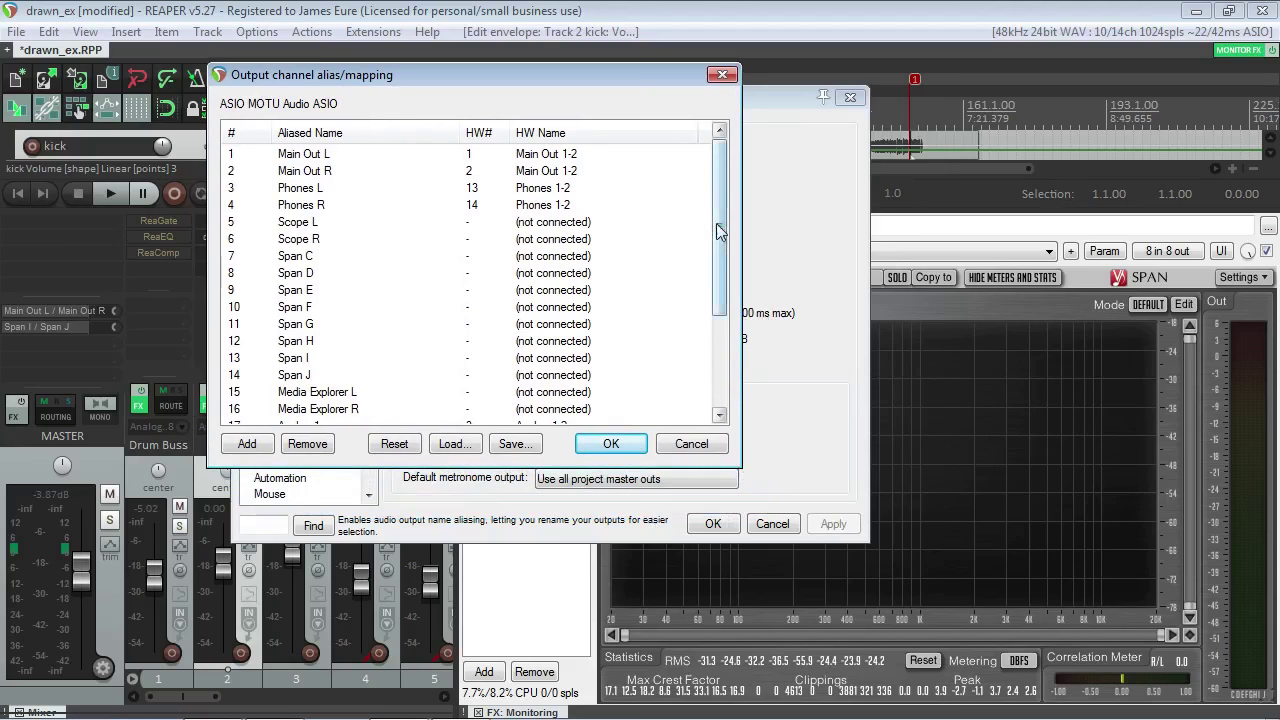
{"action": "mouse_move", "coordinate": [718, 232]}
{"action": "left_mouse_down"}
{"action": "mouse_move", "coordinate": [718, 287]}
{"action": "mouse_move", "coordinate": [718, 225]}
{"action": "left_mouse_up"}
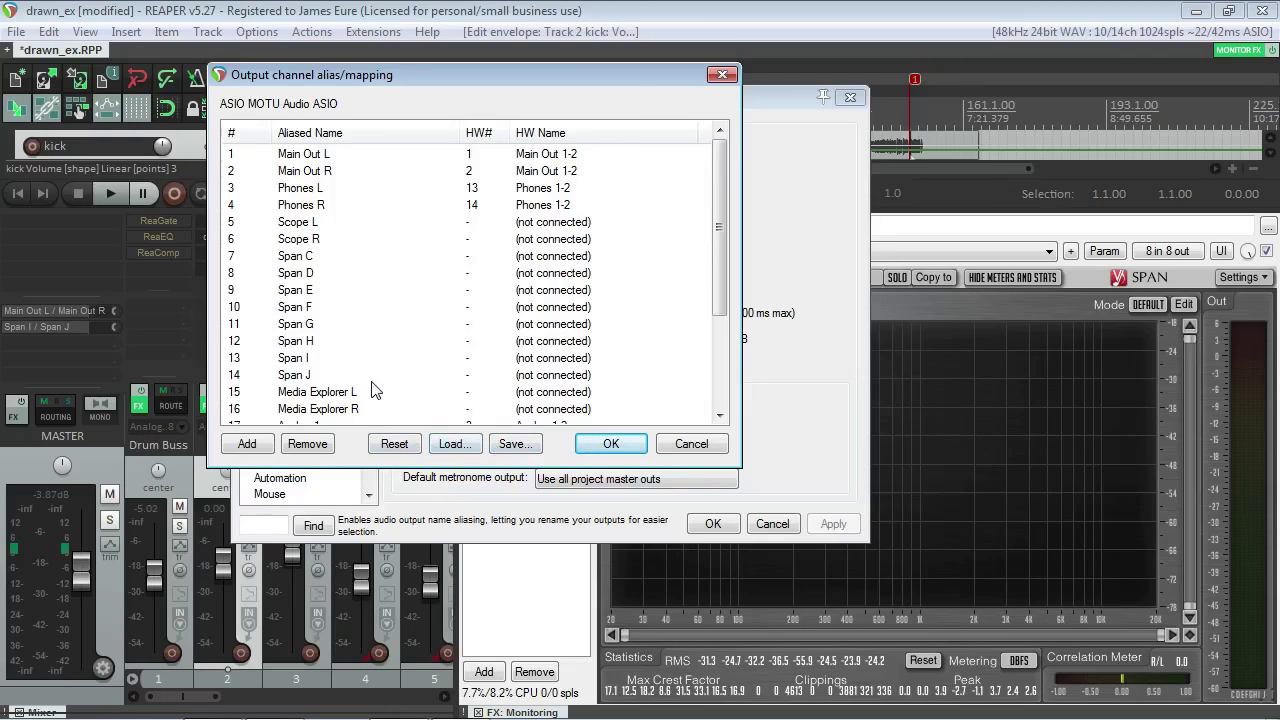
{"action": "key", "text": "Escape"}
{"action": "key", "text": "Escape"}
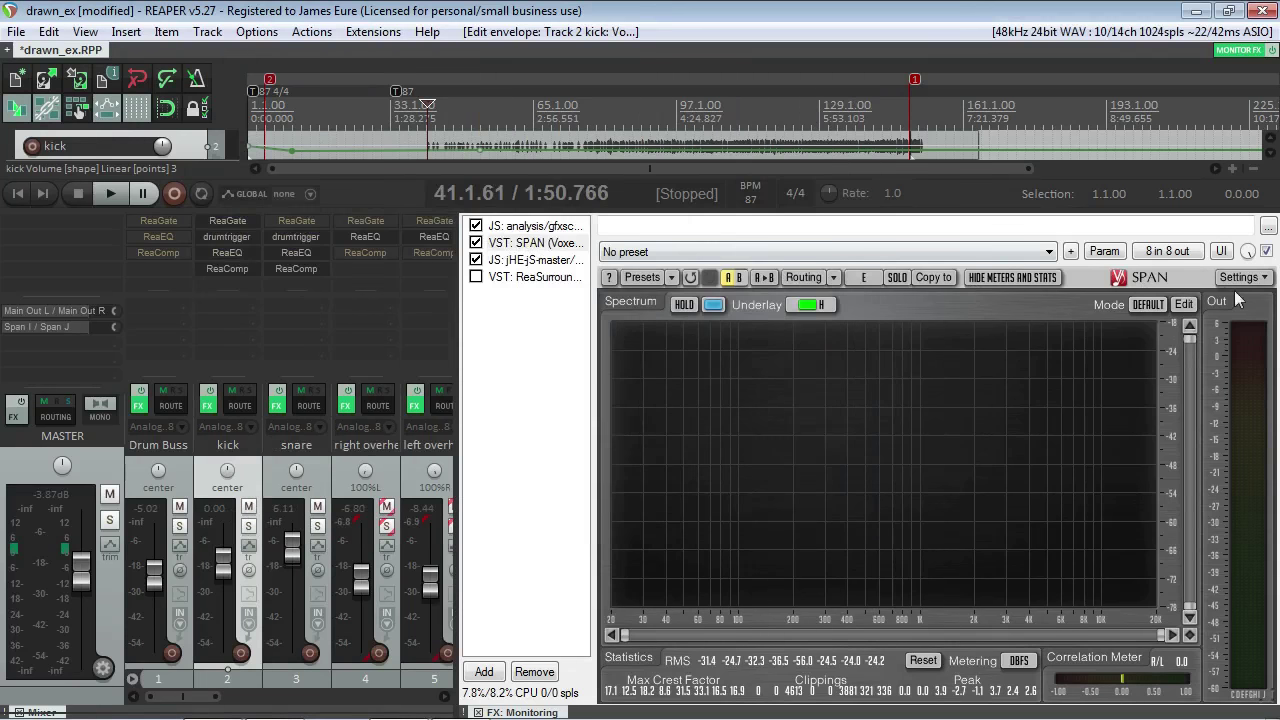
{"action": "left_click", "coordinate": [528, 254]}
{"action": "left_click", "coordinate": [1166, 252]}
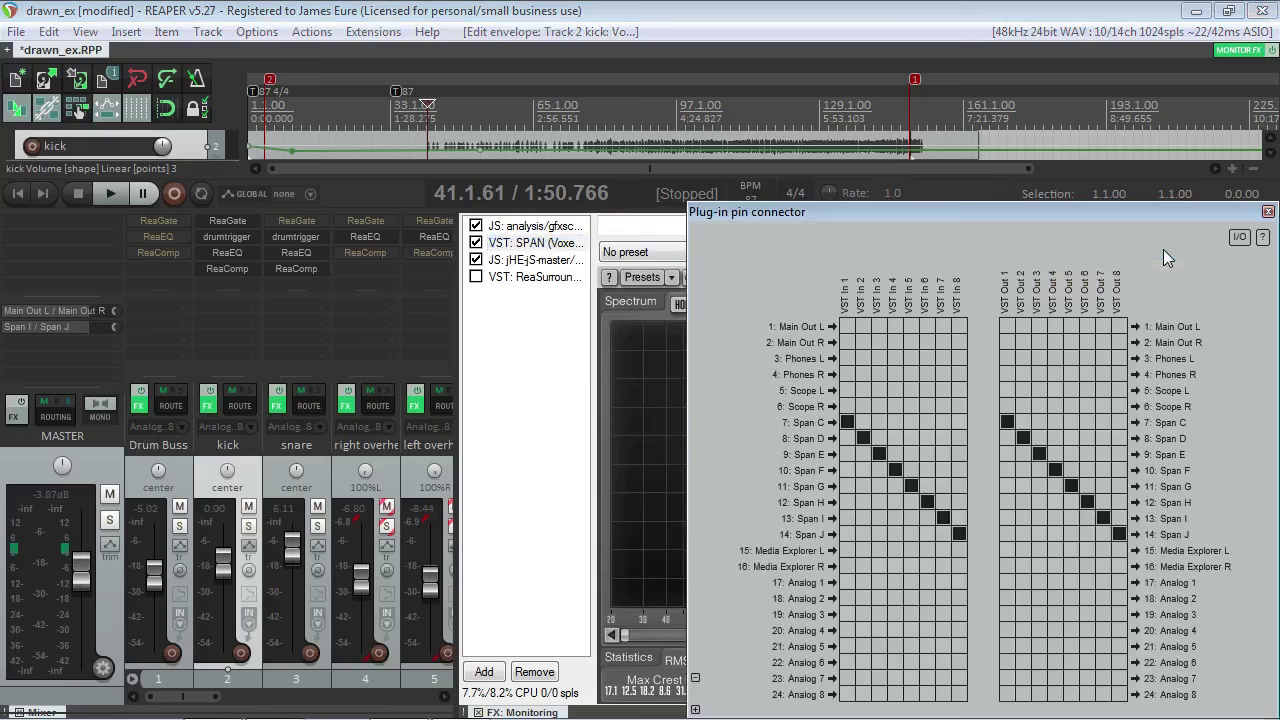
{"action": "left_click_drag", "start_coordinate": [976, 206], "coordinate": [873, 139]}
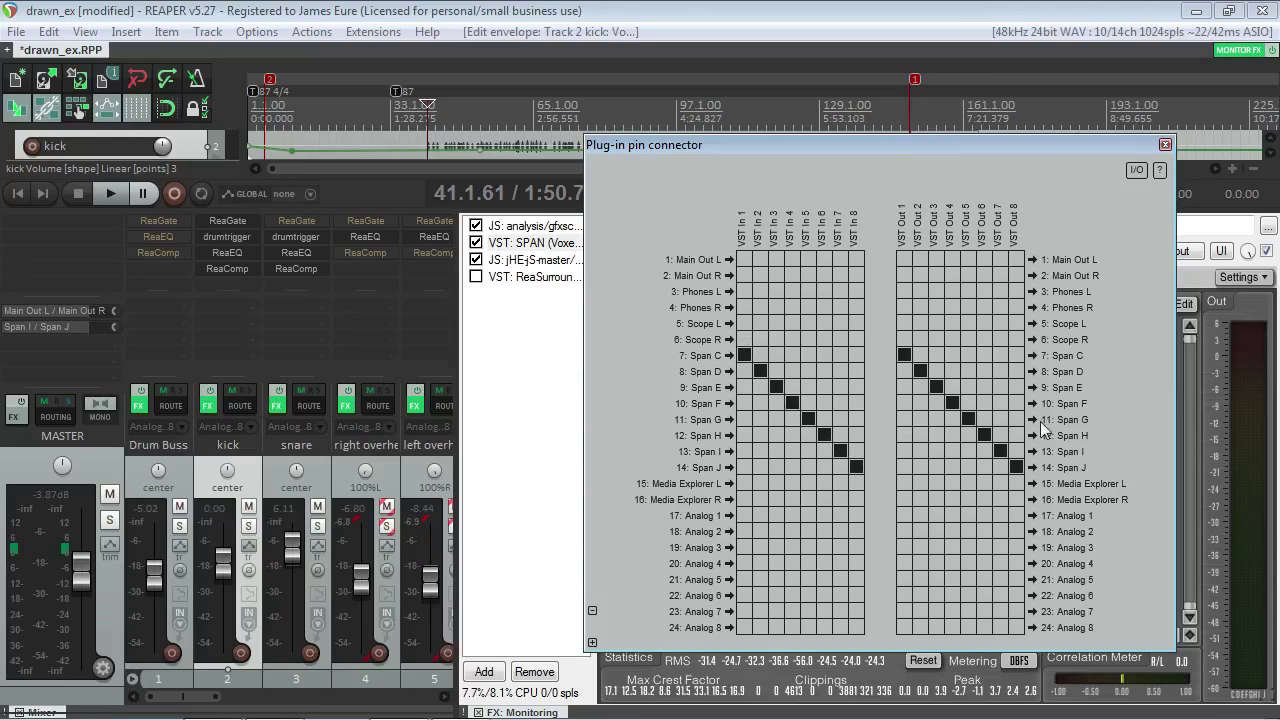
{"action": "left_click", "coordinate": [1166, 146]}
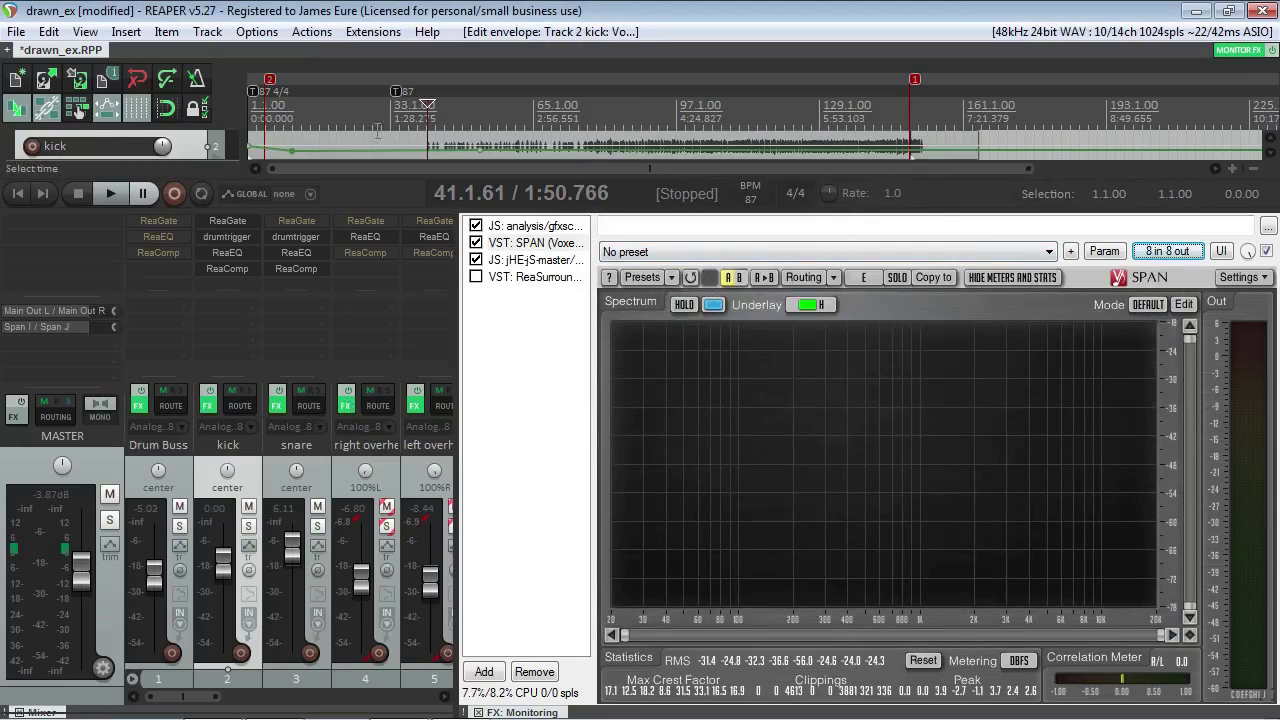
With playback running, route the kick track to hardware output Span C
{"action": "key", "text": "space"}
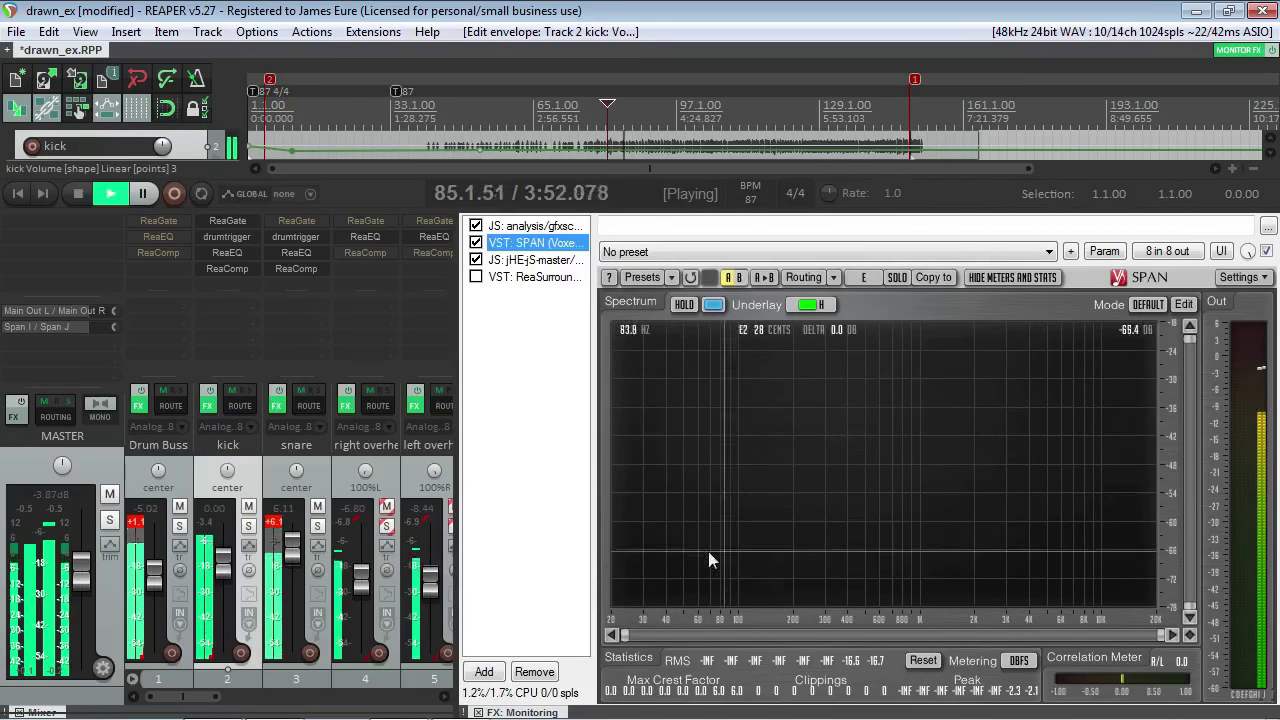
{"action": "double_click", "coordinate": [220, 306]}
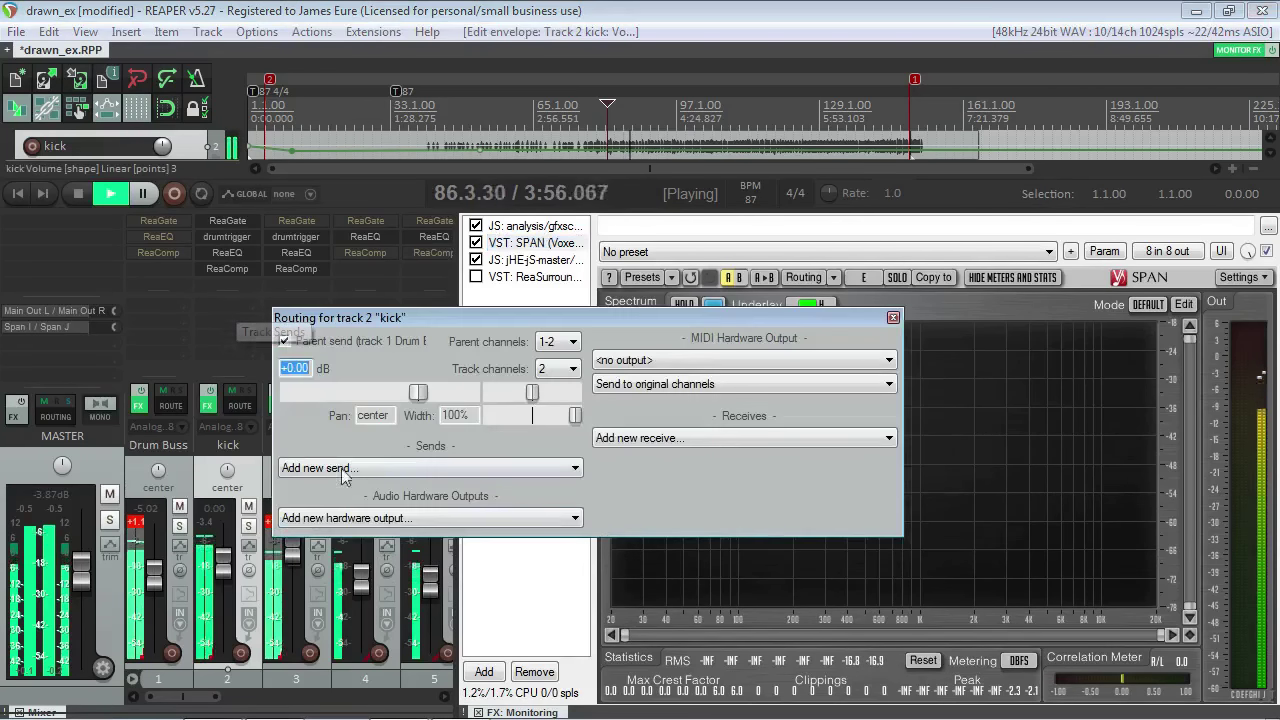
{"action": "left_click", "coordinate": [461, 518]}
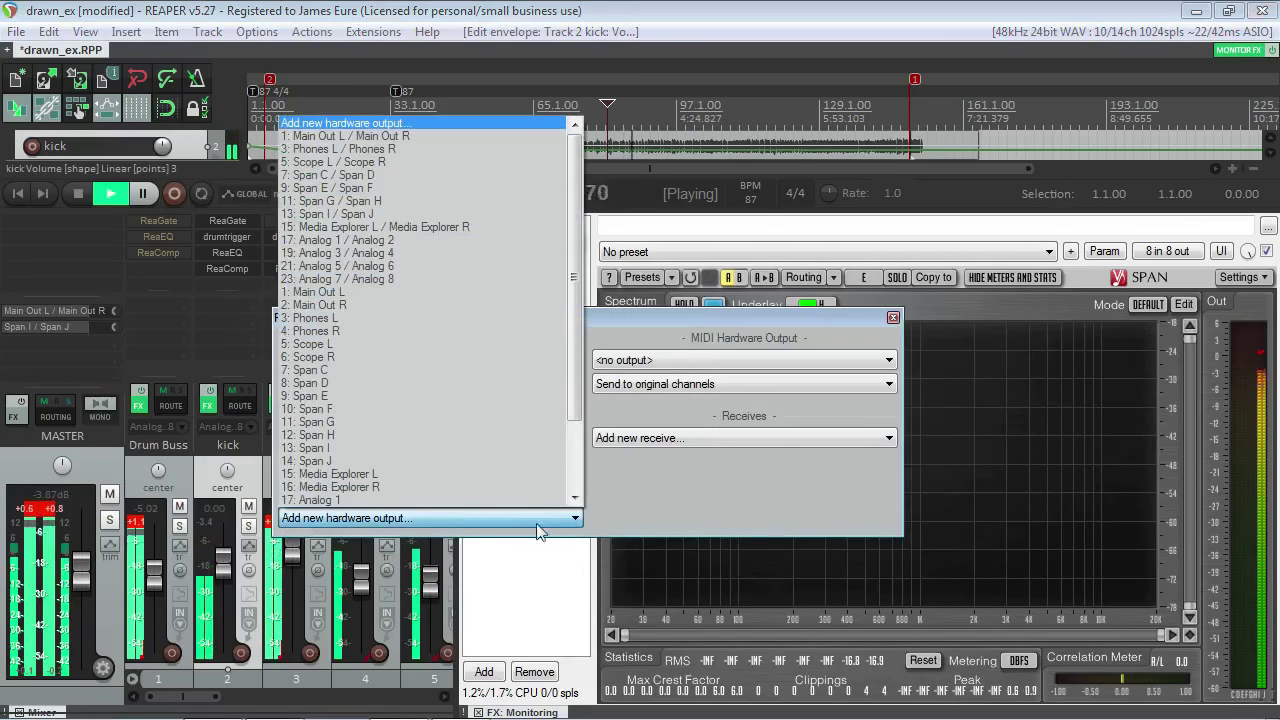
{"action": "left_click", "coordinate": [372, 371]}
{"action": "left_click", "coordinate": [893, 317]}
Set SPAN's channel selector to analyze channel C
{"action": "left_click", "coordinate": [864, 277]}
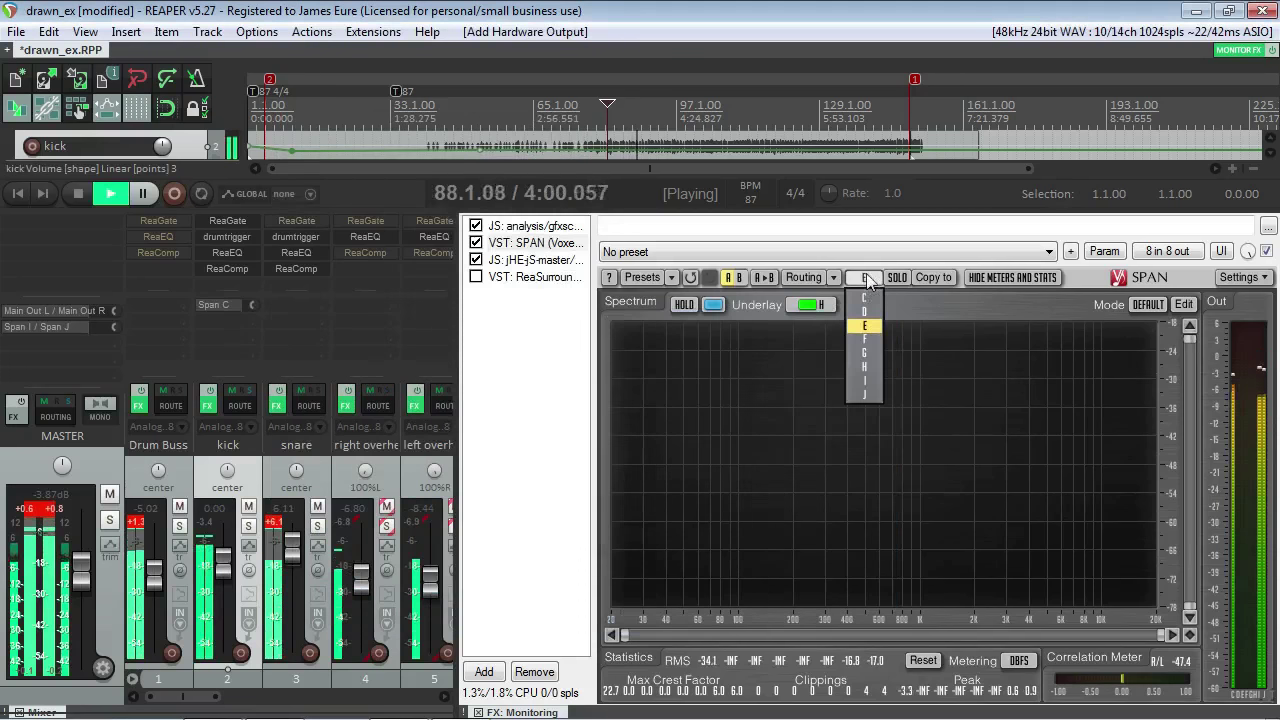
{"action": "left_click", "coordinate": [866, 298]}
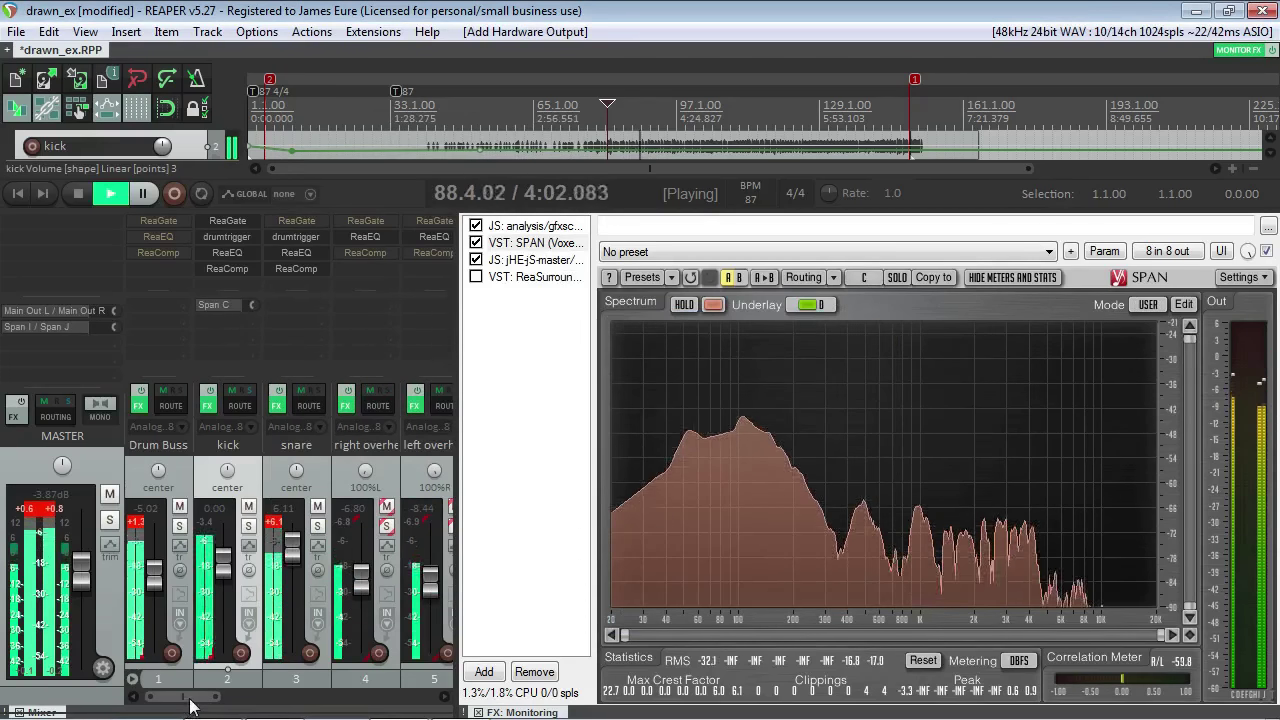
{"action": "left_click_drag", "start_coordinate": [194, 700], "coordinate": [372, 690]}
Add hardware output 8: Span D to the Bass track's routing
{"action": "left_click", "coordinate": [288, 304]}
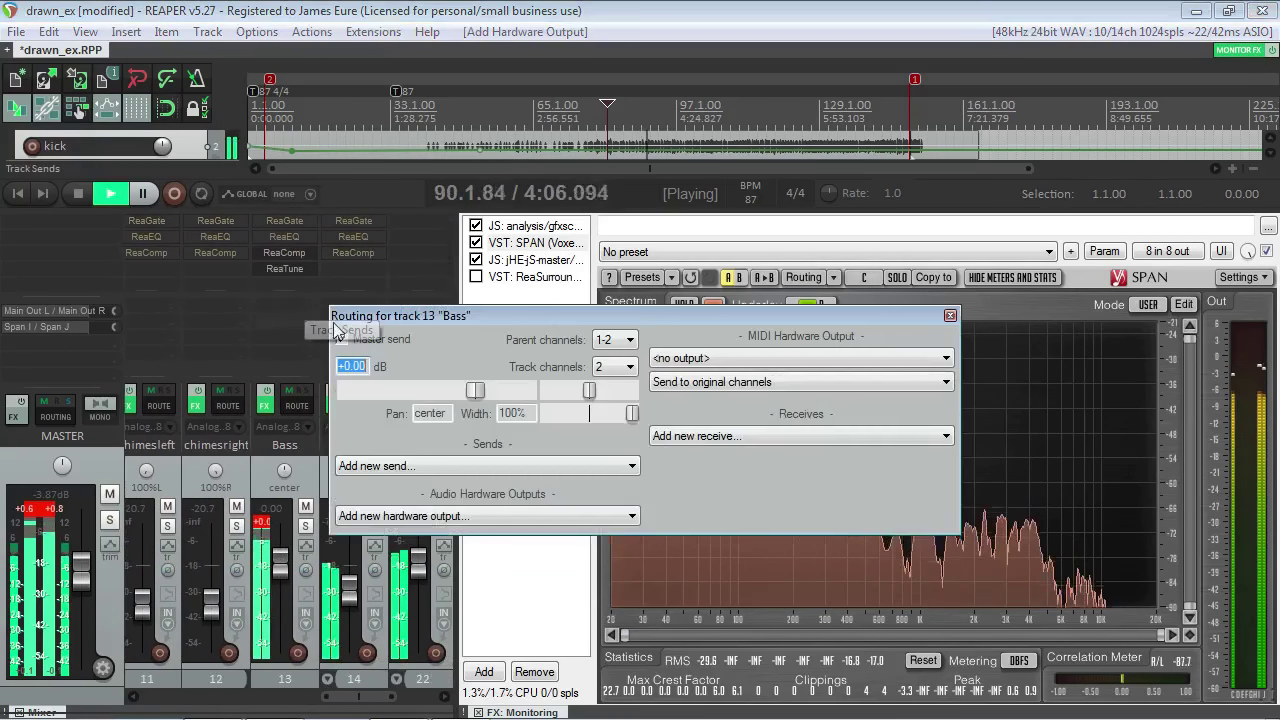
{"action": "left_click", "coordinate": [580, 516]}
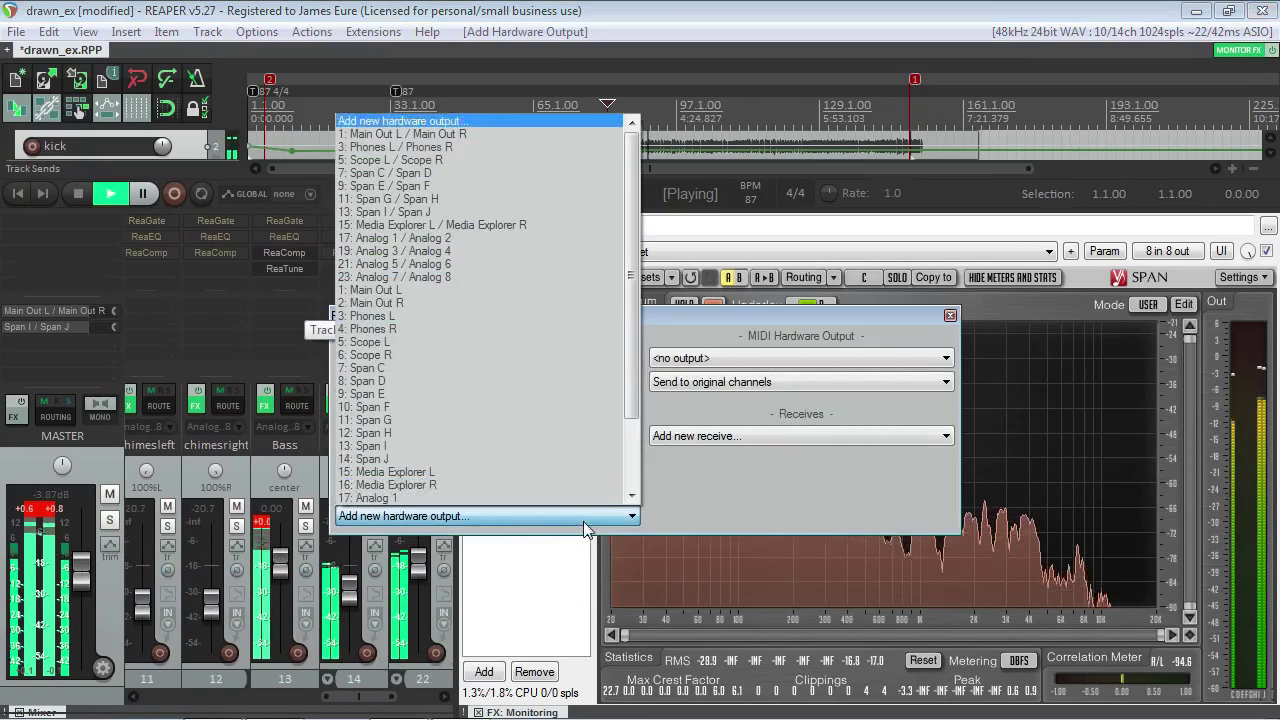
{"action": "left_click", "coordinate": [421, 380]}
{"action": "left_click", "coordinate": [950, 311]}
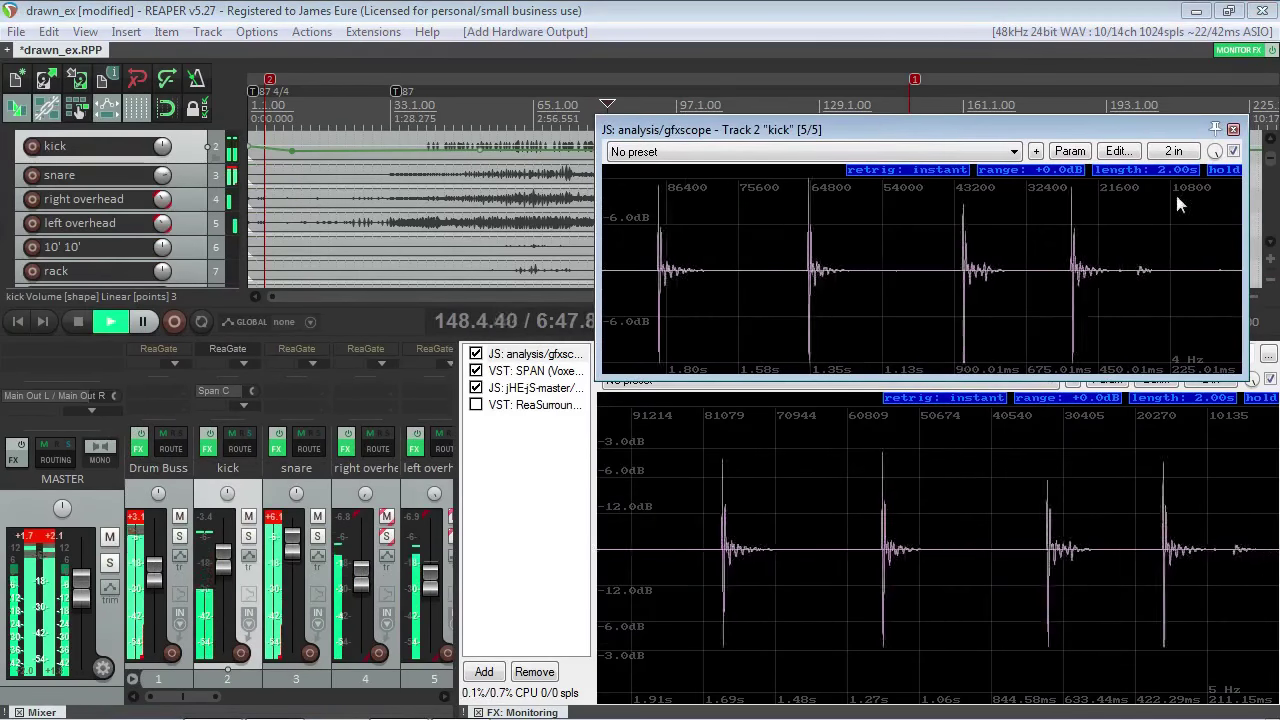
Widen and nudge the kick's gfxscope window to align with the lower scope, then restart playback near bar 81
{"action": "left_click_drag", "start_coordinate": [1243, 268], "coordinate": [1272, 268]}
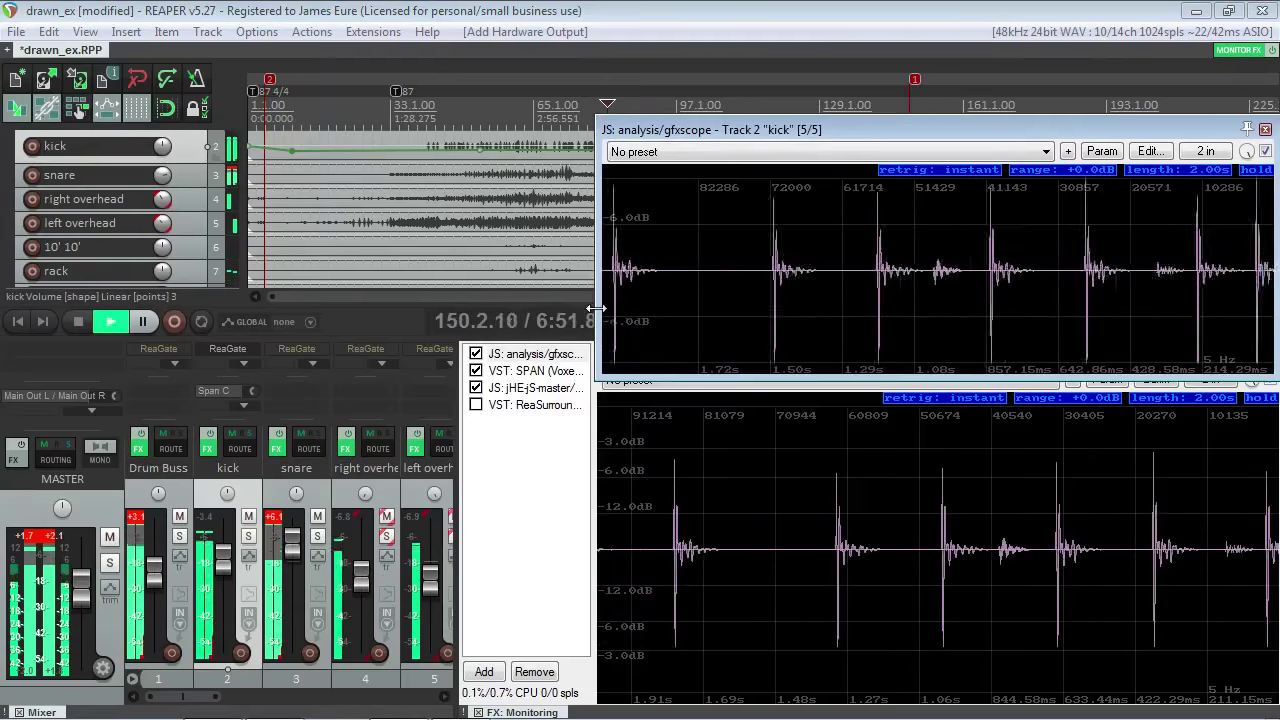
{"action": "left_click_drag", "start_coordinate": [598, 311], "coordinate": [590, 311]}
{"action": "left_click_drag", "start_coordinate": [782, 129], "coordinate": [782, 140]}
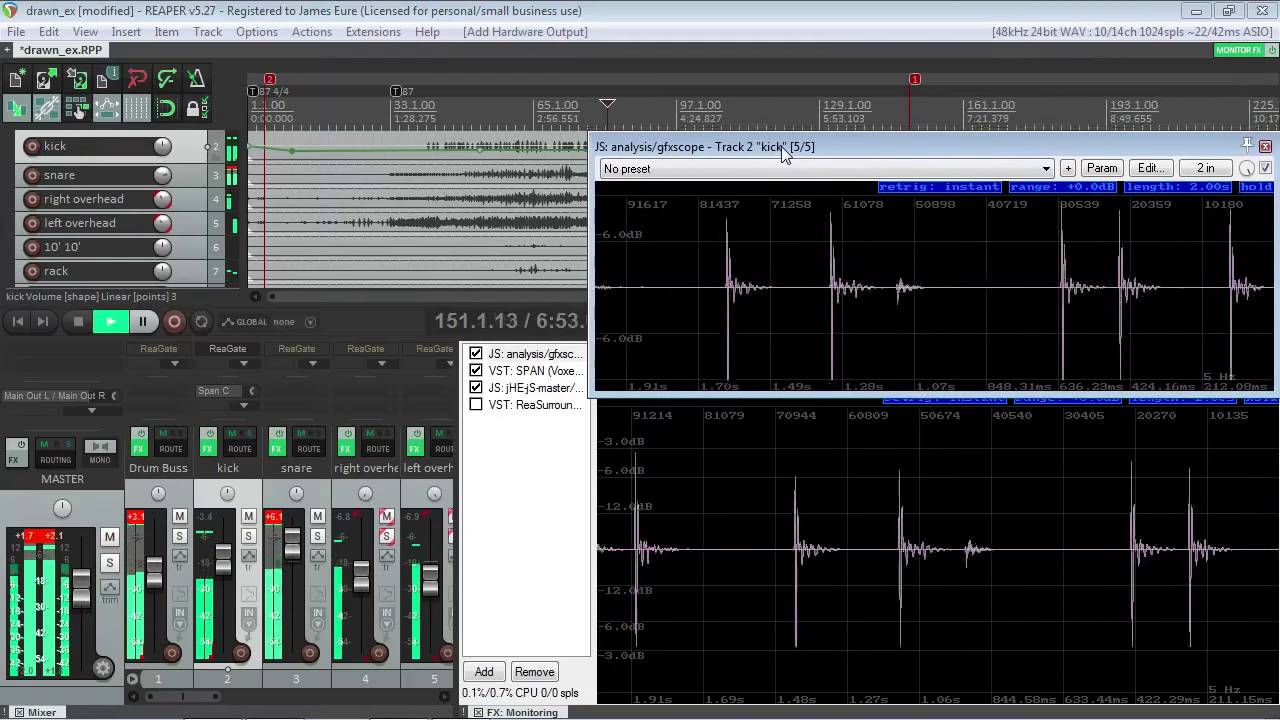
{"action": "left_click", "coordinate": [78, 325]}
{"action": "left_click", "coordinate": [110, 321]}
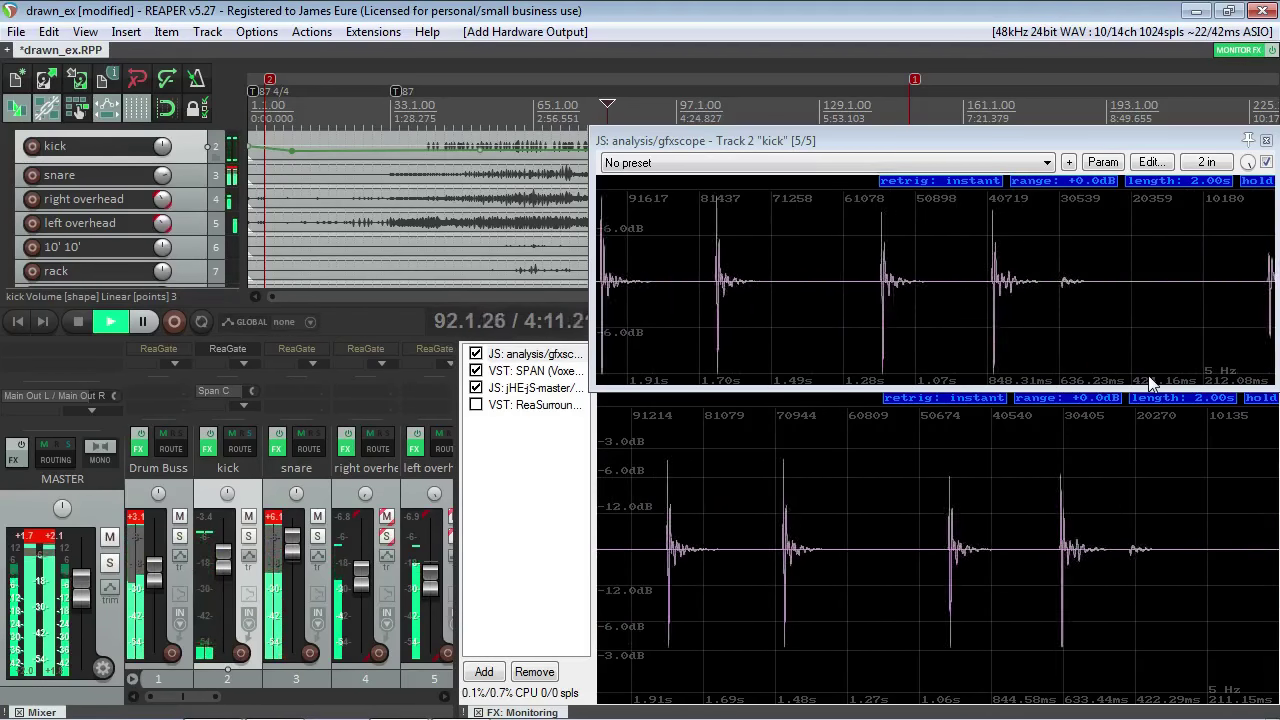
Set the kick track's performance option to Prevent anticipative FX
{"action": "right_click", "coordinate": [195, 150]}
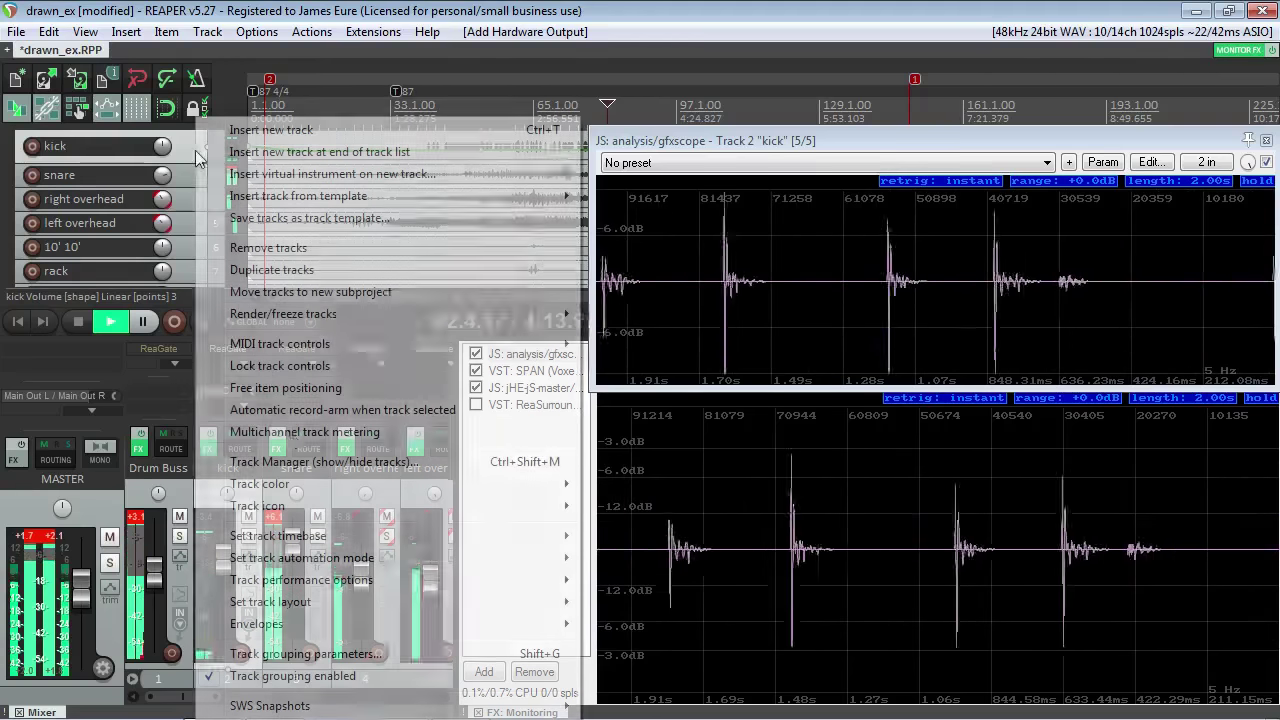
{"action": "mouse_move", "coordinate": [300, 580]}
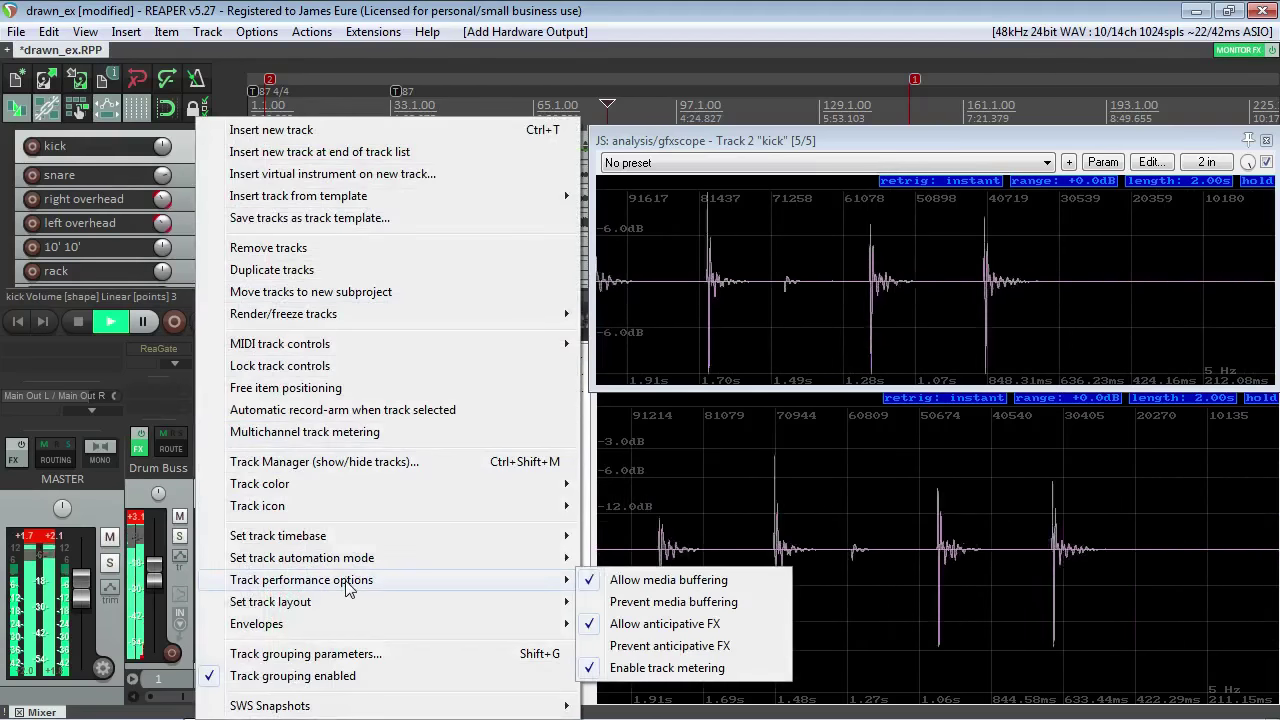
{"action": "left_click", "coordinate": [675, 644]}
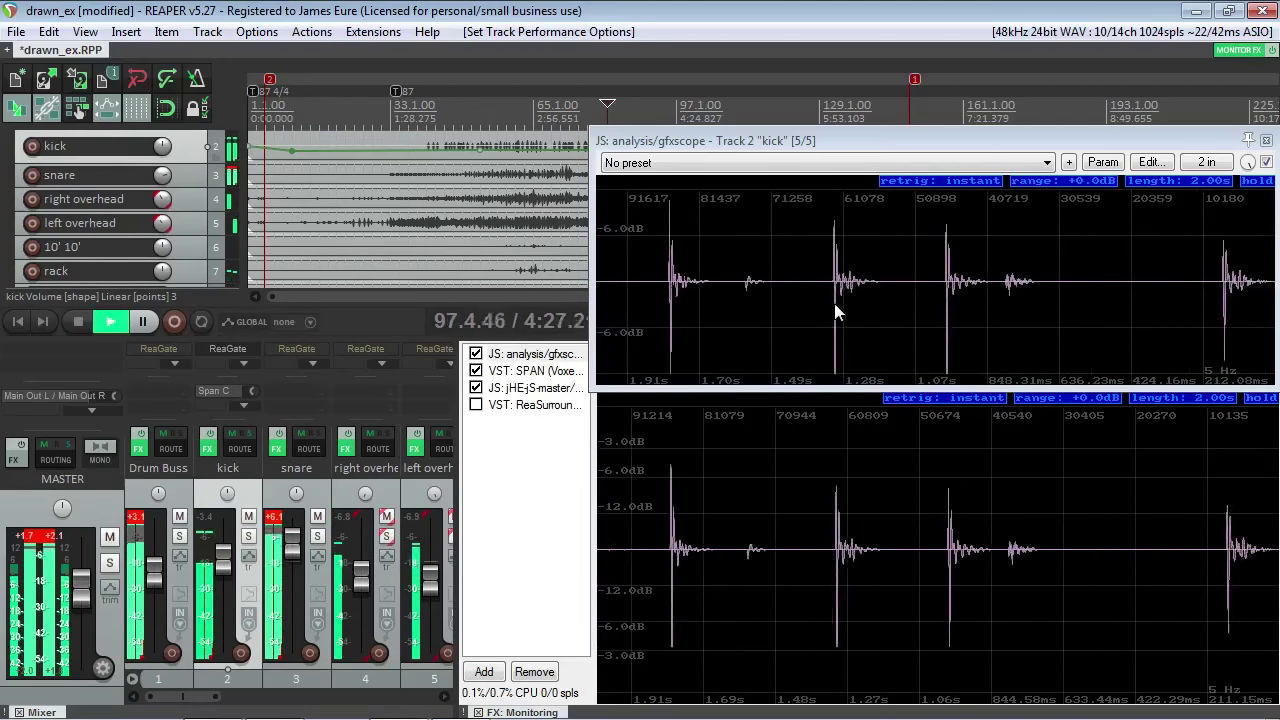
Switch the kick track's performance option back to Allow anticipative FX
{"action": "right_click", "coordinate": [190, 176]}
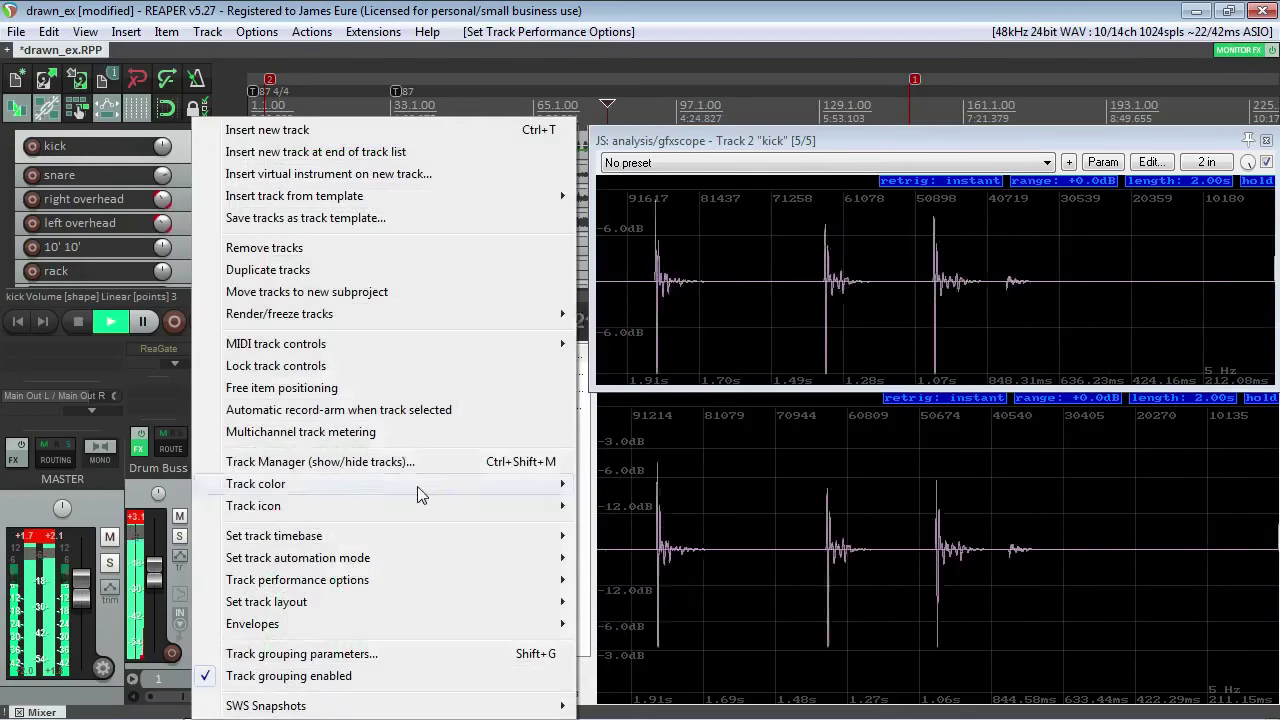
{"action": "mouse_move", "coordinate": [437, 583]}
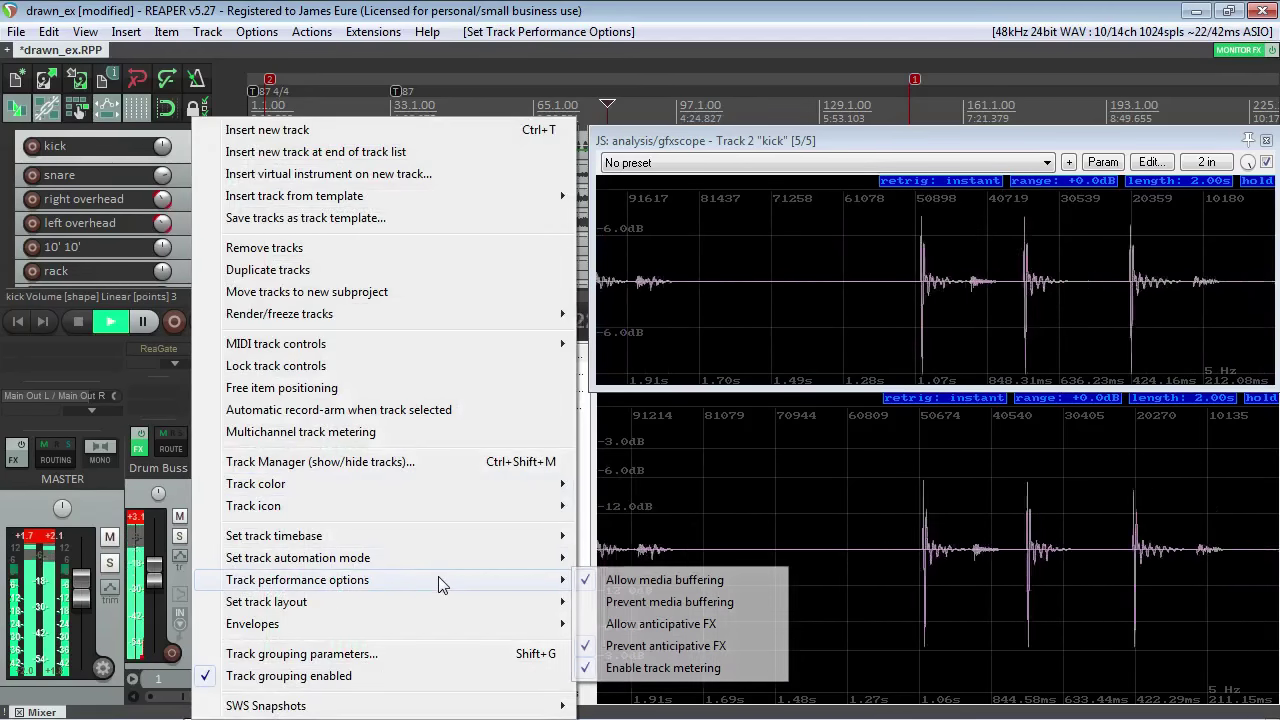
{"action": "left_click", "coordinate": [655, 623]}
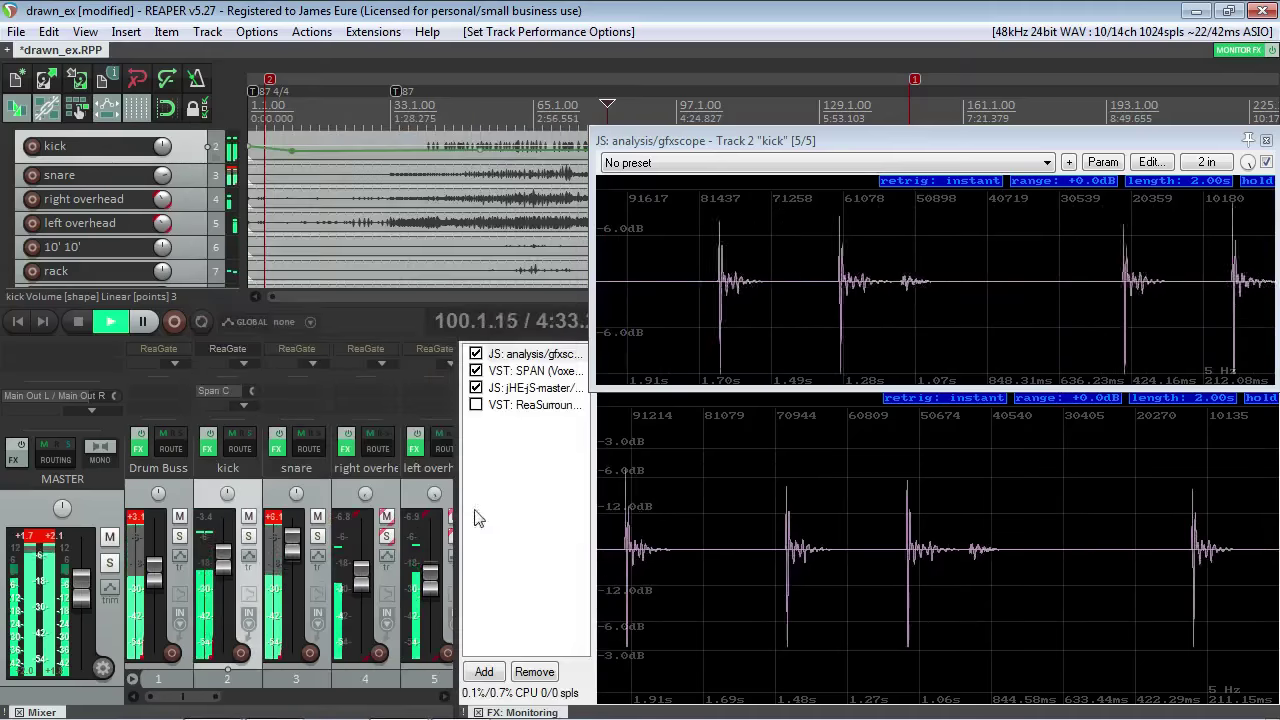